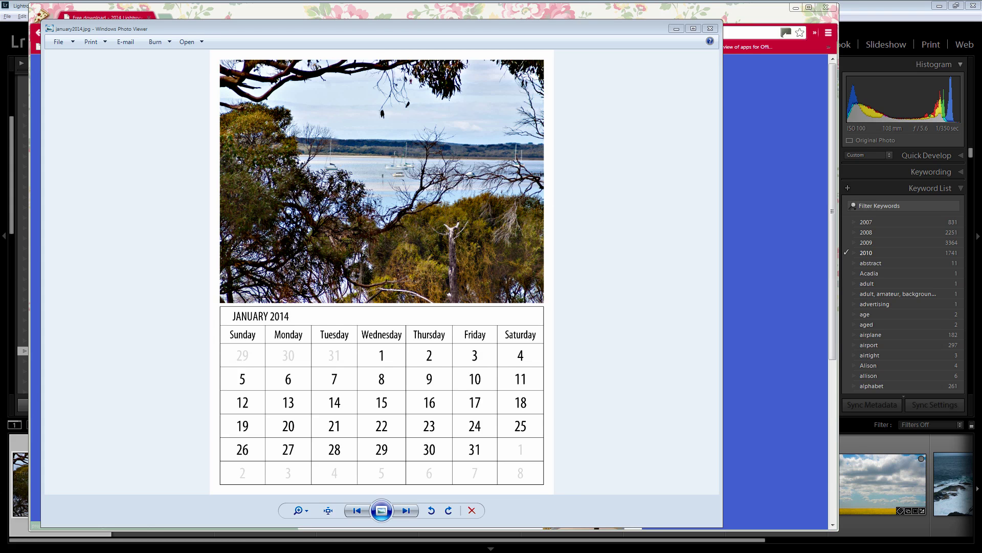
Fill in the e-mail address on the 2014 Lightroom Calendar Templates page and download the template package
{"action": "left_click_drag", "start_coordinate": [223, 16], "coordinate": [237, 14]}
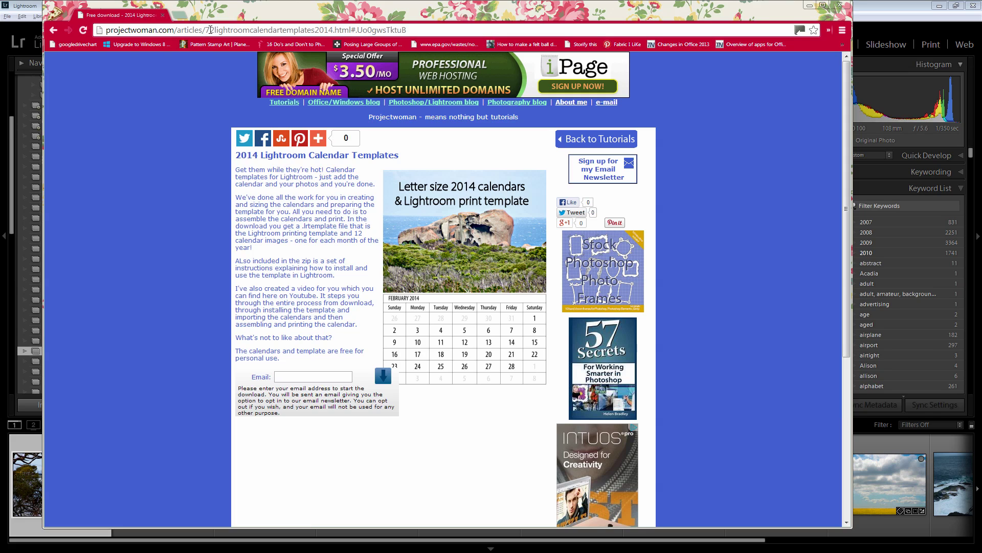
{"action": "left_click", "coordinate": [277, 378]}
{"action": "type", "text": "Helen"}
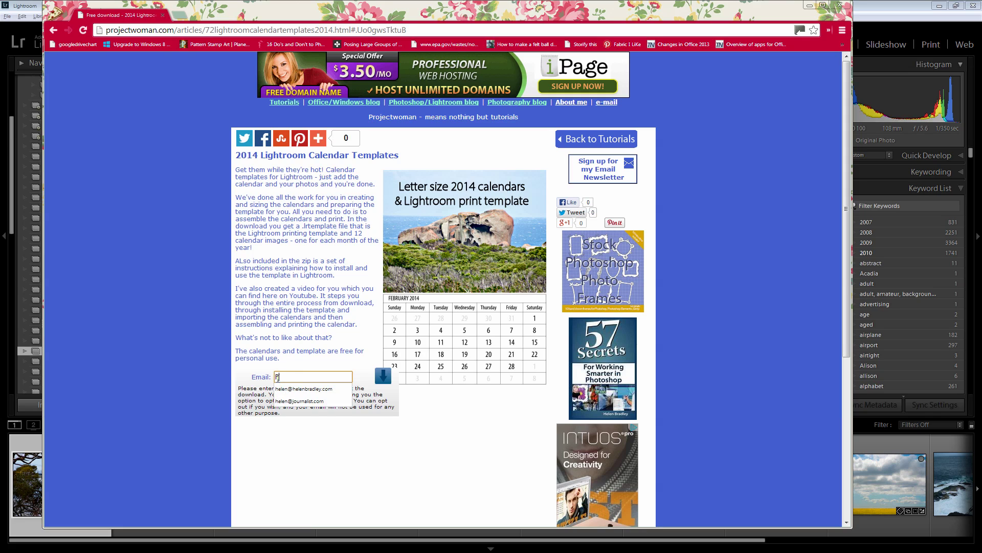
{"action": "type", "text": "@"}
{"action": "left_click", "coordinate": [306, 388]}
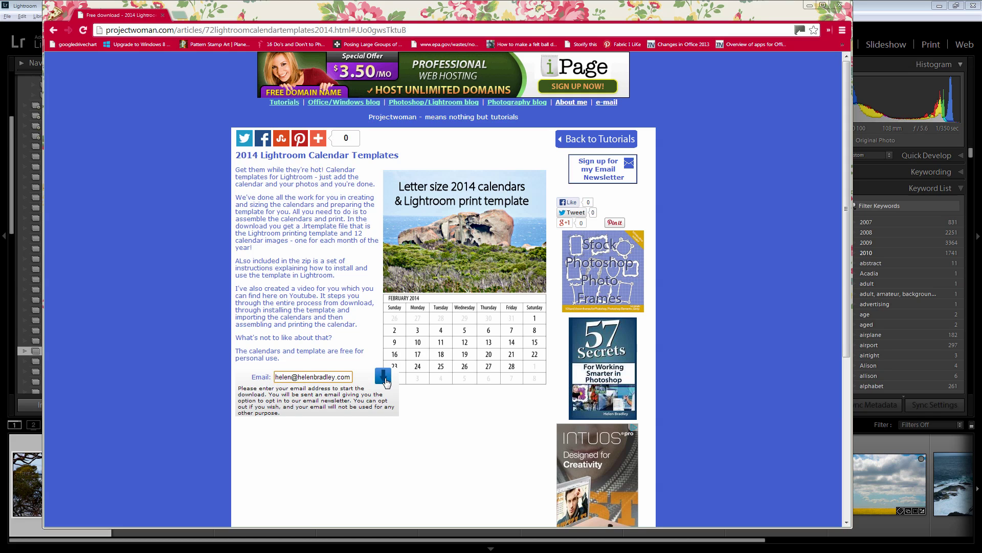
{"action": "left_click", "coordinate": [384, 380]}
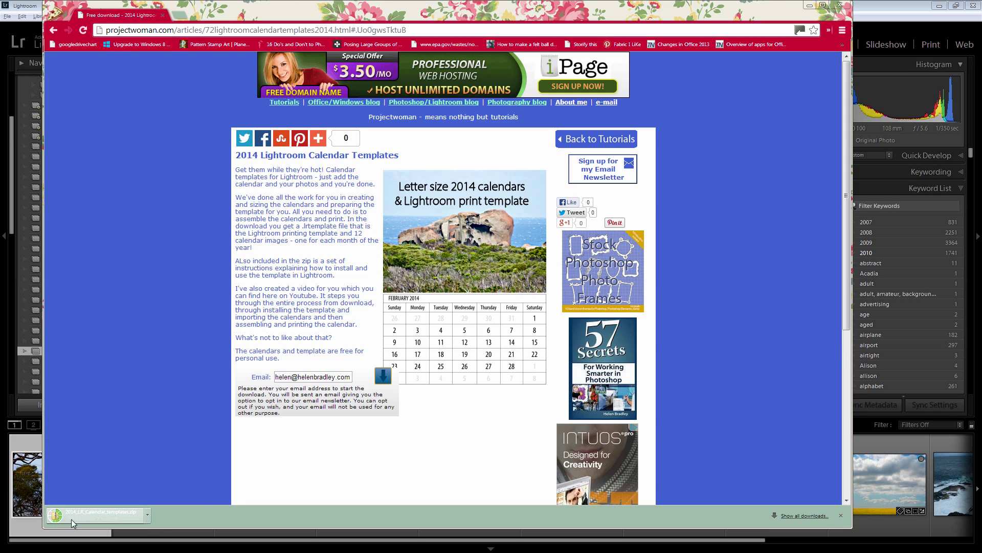
Open the downloaded 2014_LR_Calendar_templates.zip and extract all its files to the suggested folder in Downloads
{"action": "left_click", "coordinate": [129, 520]}
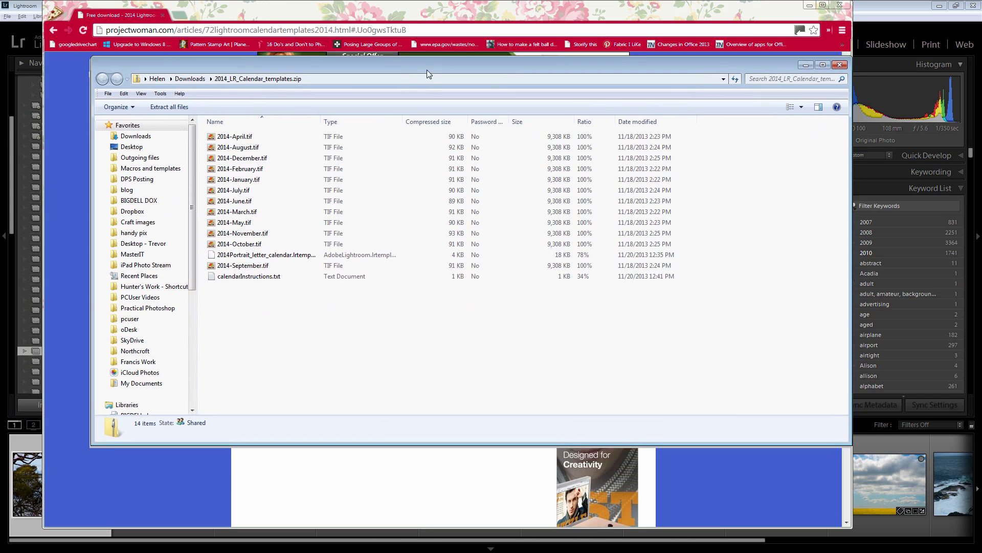
{"action": "left_click_drag", "start_coordinate": [426, 70], "coordinate": [413, 39]}
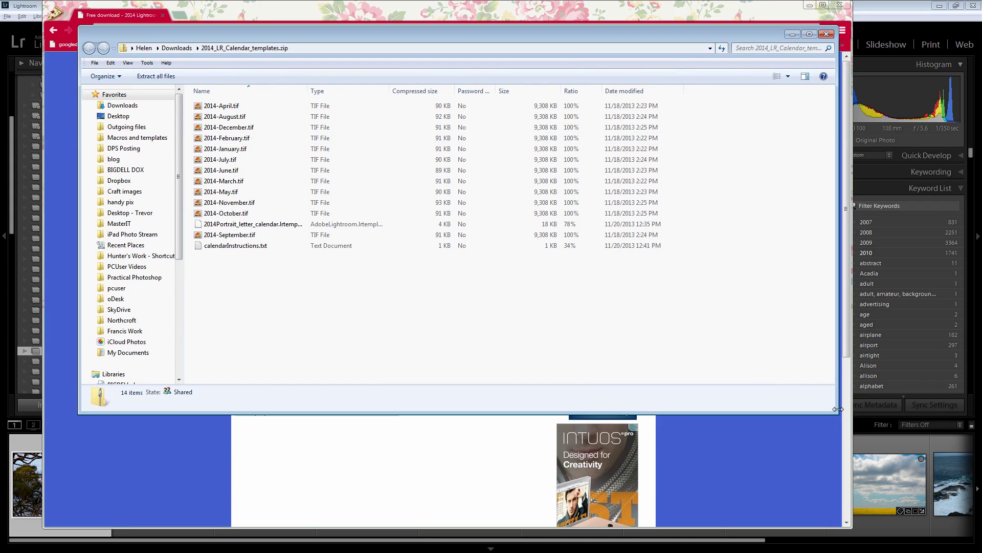
{"action": "left_click_drag", "start_coordinate": [838, 413], "coordinate": [666, 412]}
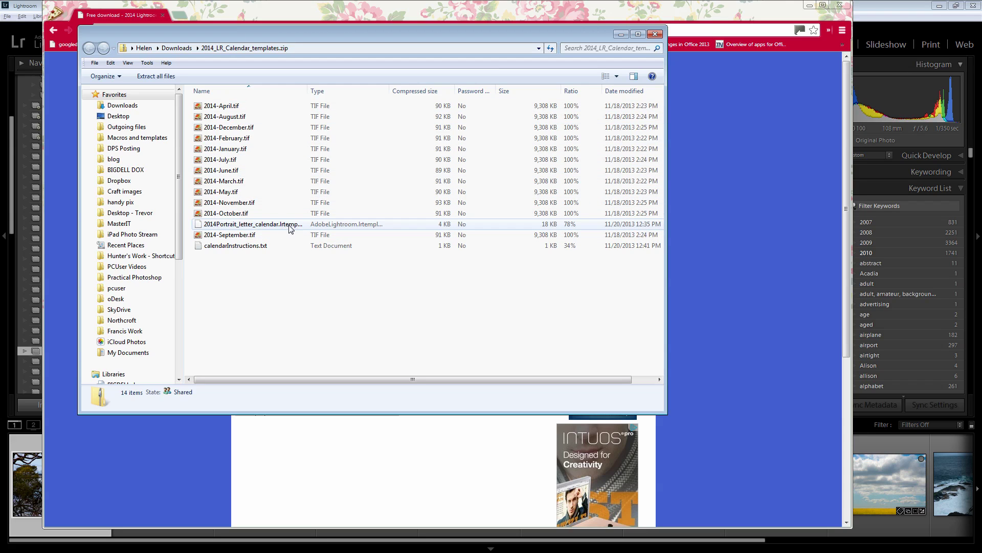
{"action": "left_click", "coordinate": [152, 76]}
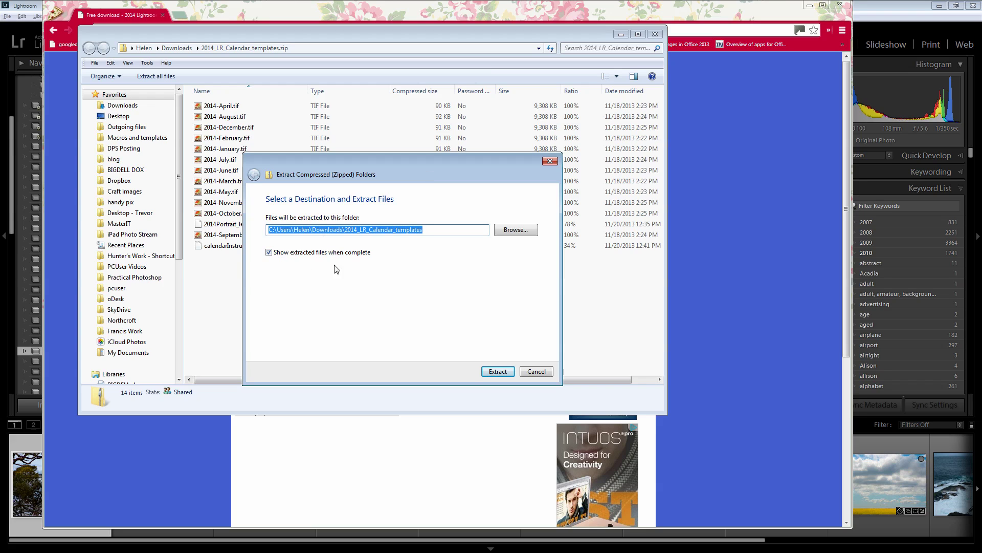
{"action": "left_click", "coordinate": [496, 372]}
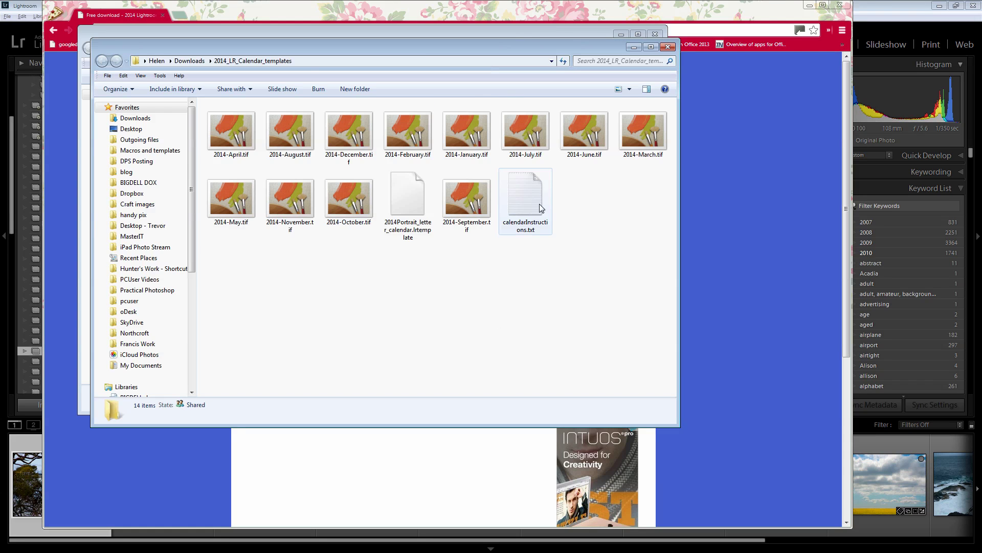
Close the zip window and the browser, and switch to Lightroom with the collection of calendar photos in view
{"action": "left_click_drag", "start_coordinate": [416, 50], "coordinate": [387, 123]}
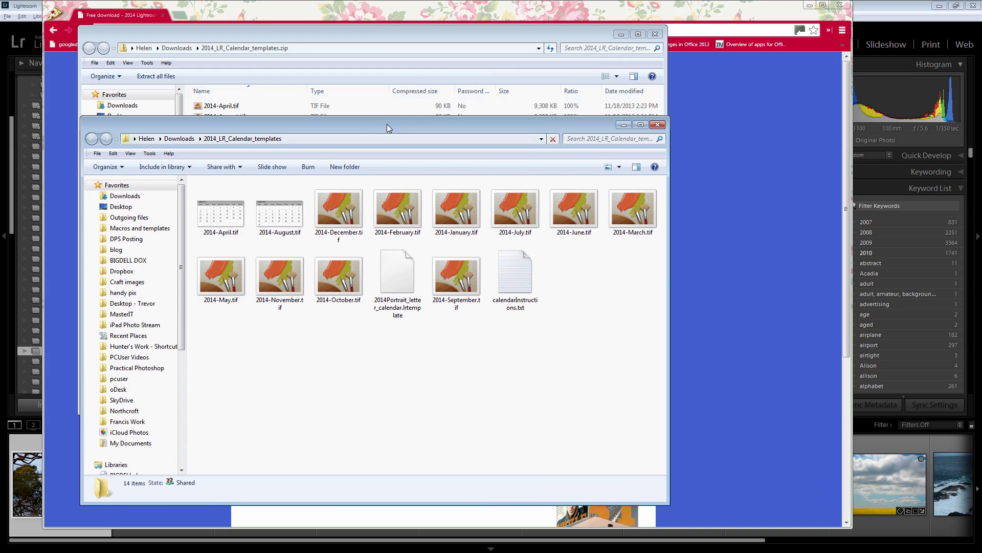
{"action": "left_click", "coordinate": [656, 35]}
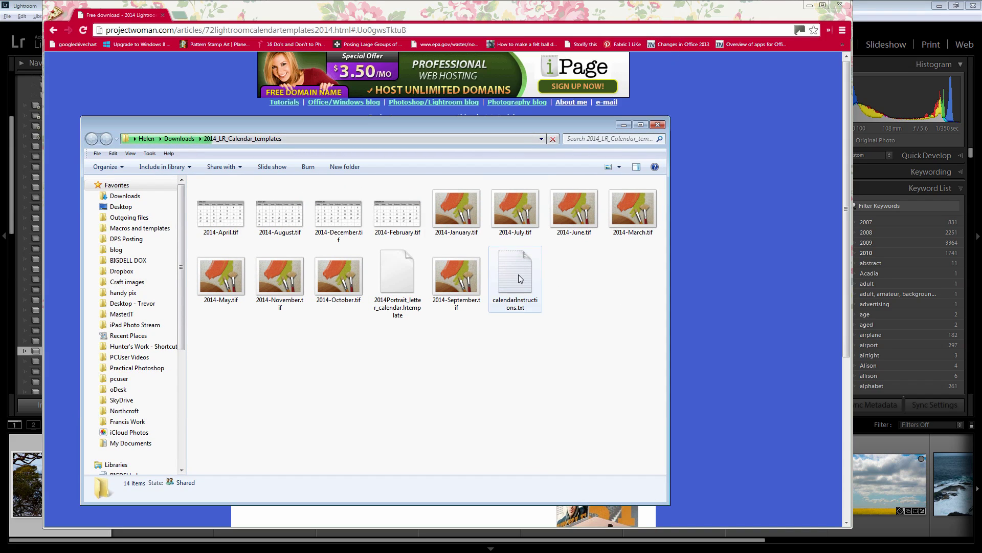
{"action": "left_click", "coordinate": [840, 5]}
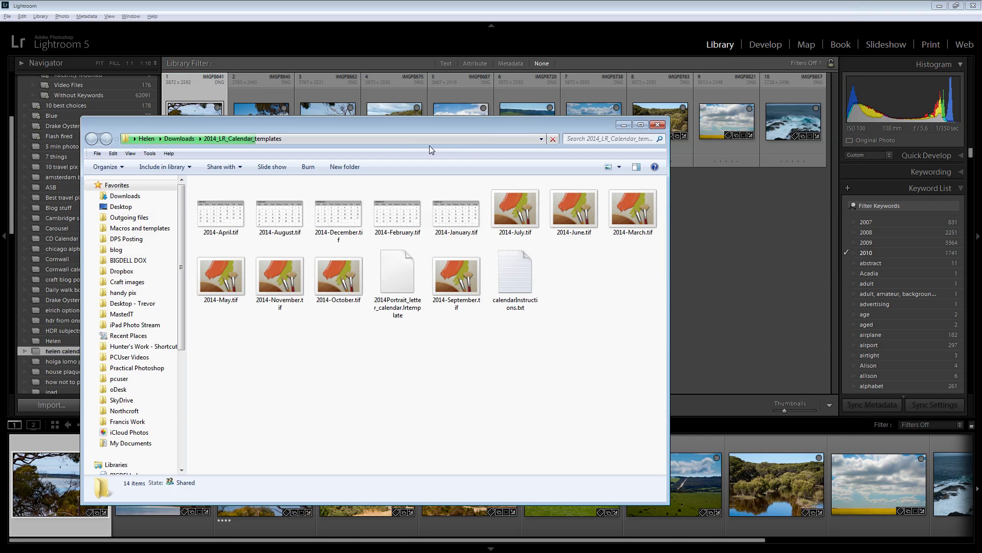
{"action": "left_click_drag", "start_coordinate": [355, 129], "coordinate": [674, 134]}
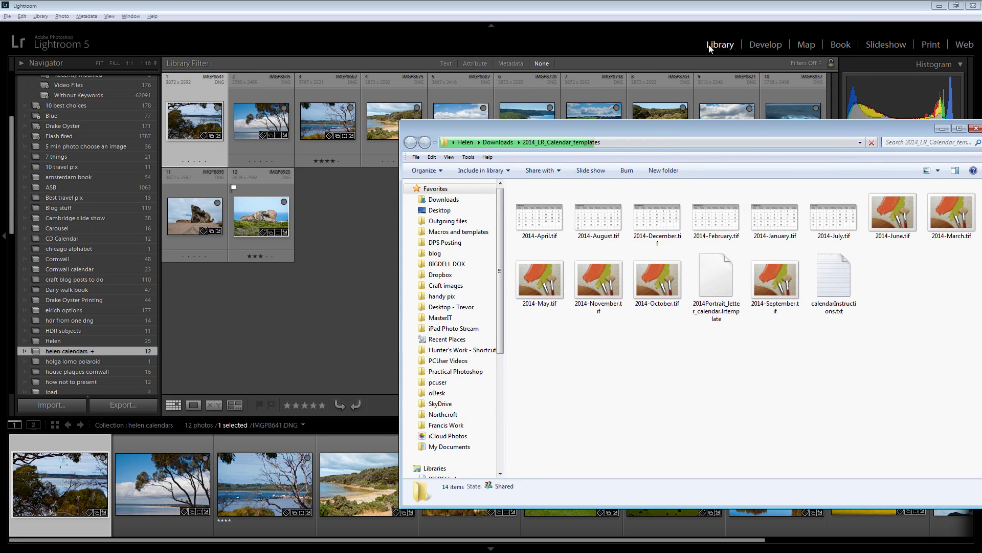
{"action": "left_click", "coordinate": [62, 350]}
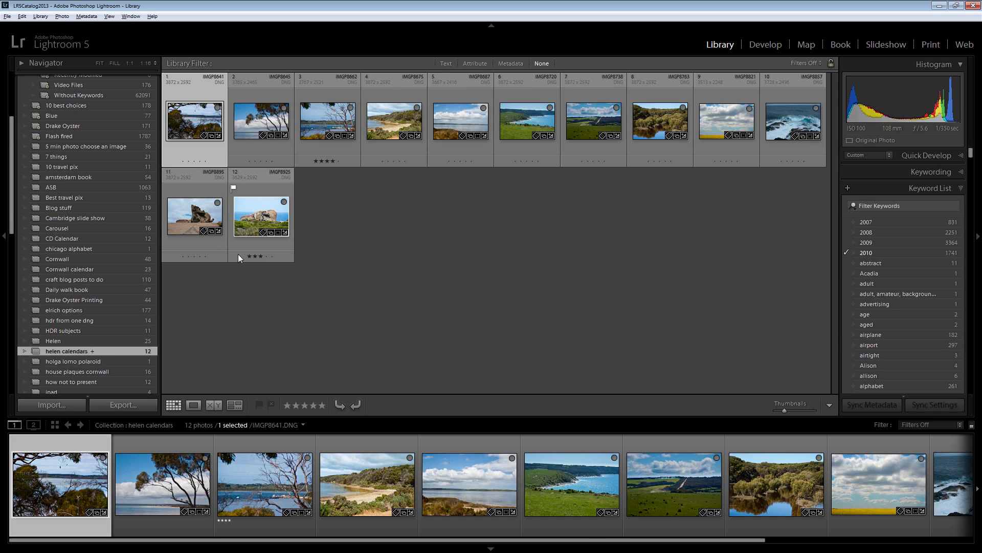
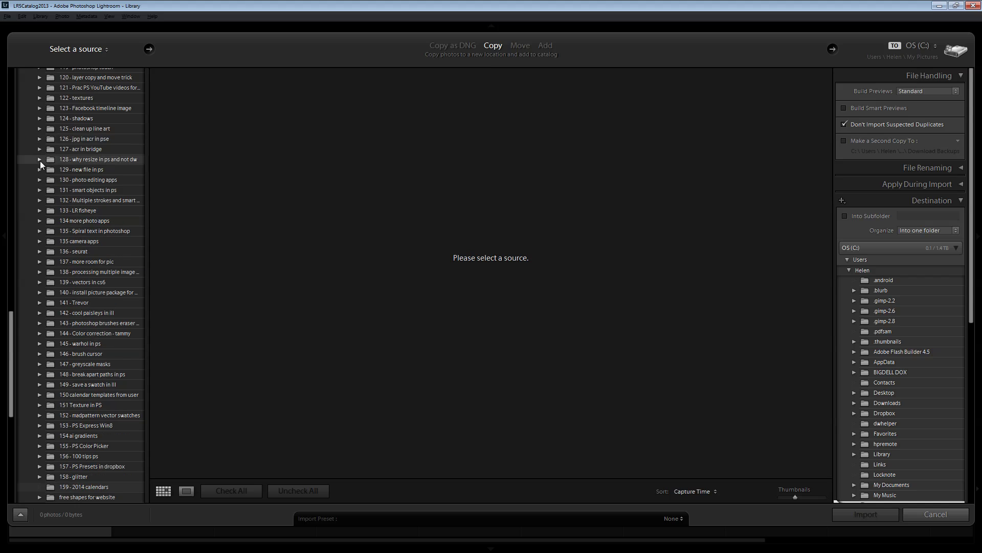
Import the calendar images from the 2014_LR_Calendar_templates folder in Downloads, with subfolders excluded and the Copy method
{"action": "left_click_drag", "start_coordinate": [10, 350], "coordinate": [33, 106]}
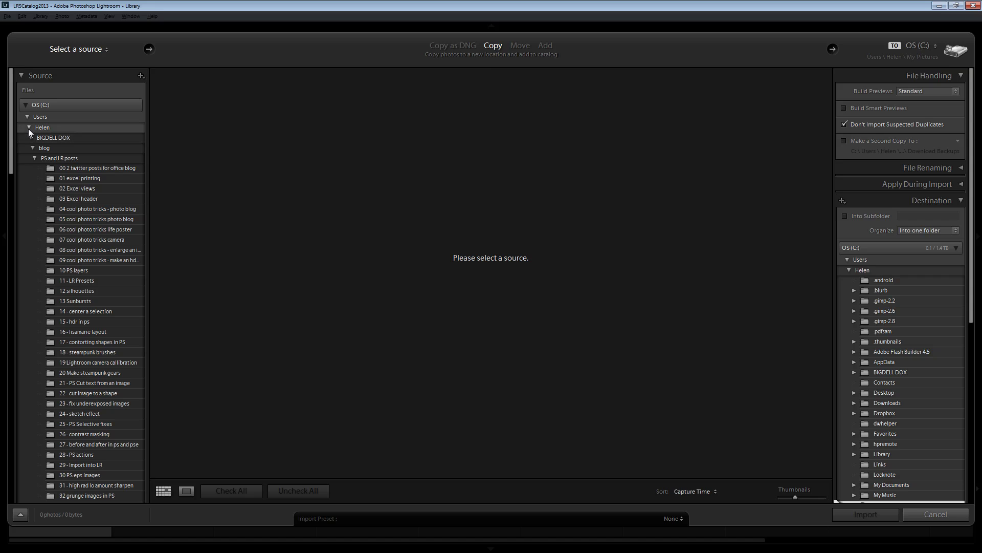
{"action": "left_click", "coordinate": [42, 128]}
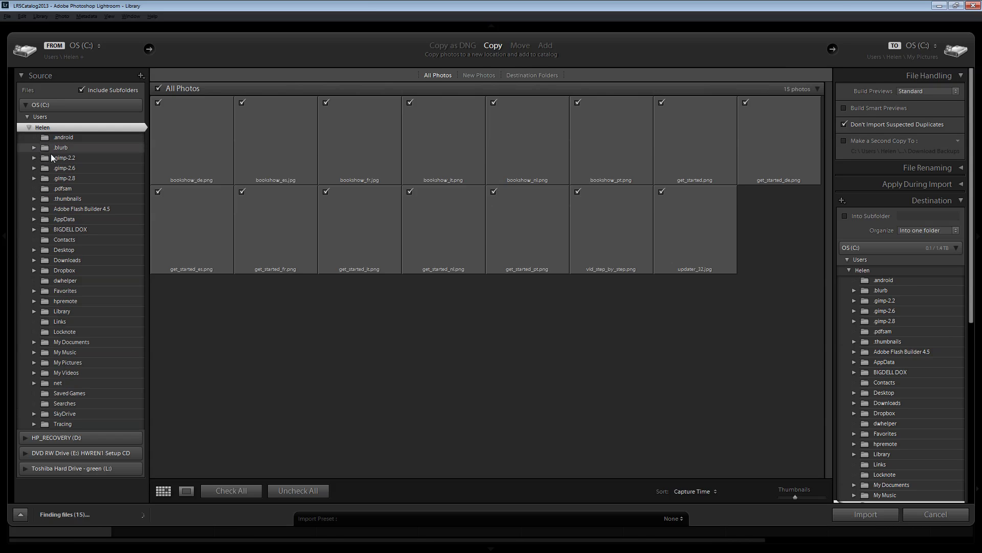
{"action": "left_click", "coordinate": [66, 259]}
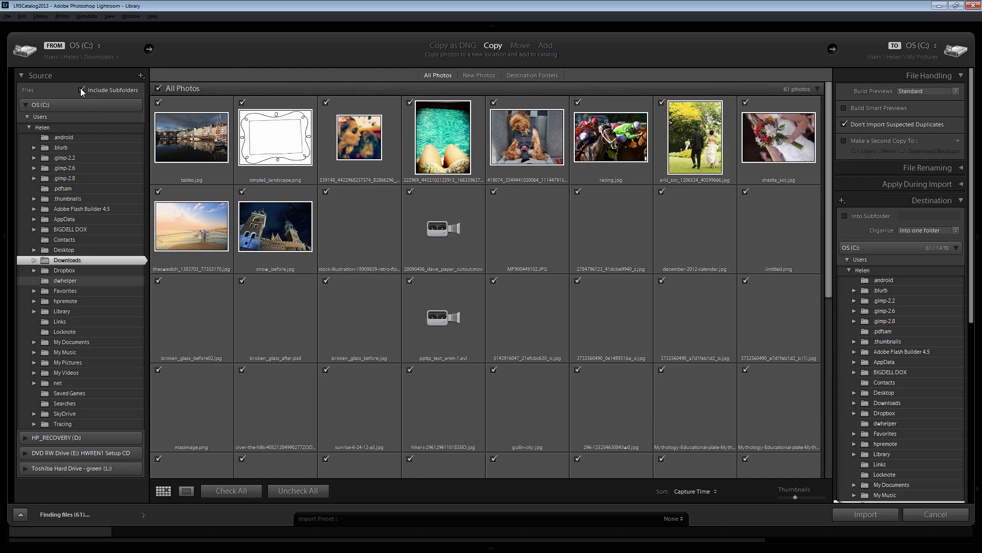
{"action": "left_click", "coordinate": [81, 90]}
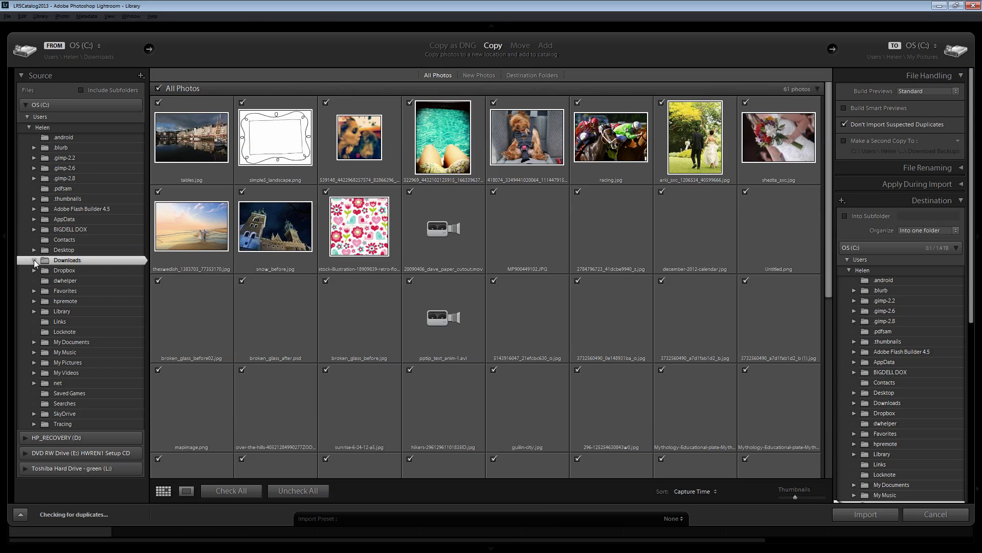
{"action": "left_click", "coordinate": [33, 260]}
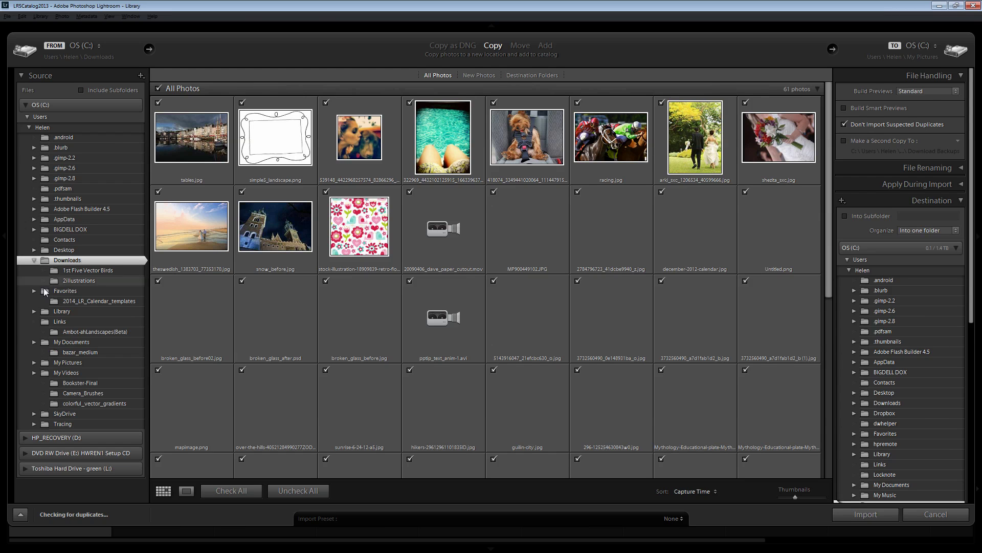
{"action": "left_click", "coordinate": [93, 302]}
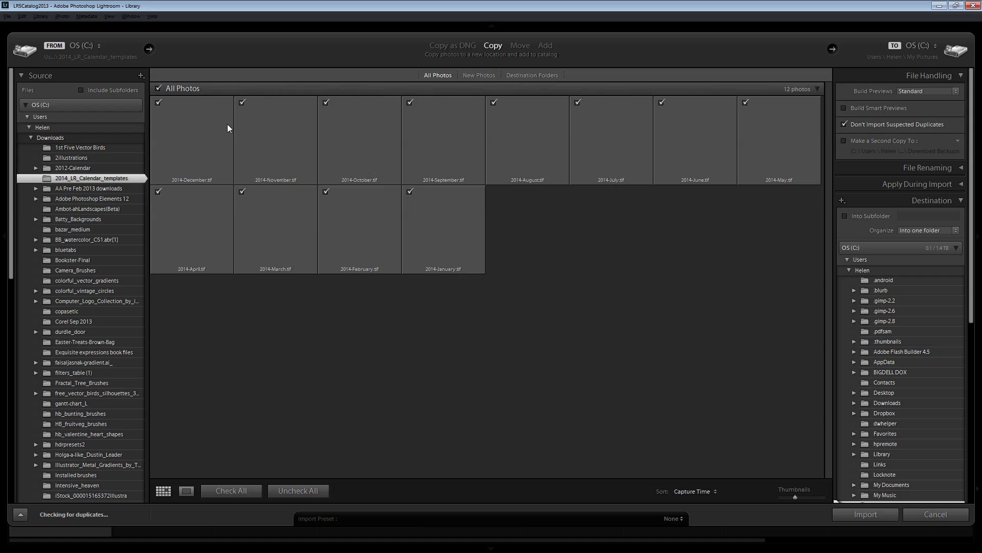
{"action": "left_click", "coordinate": [860, 513]}
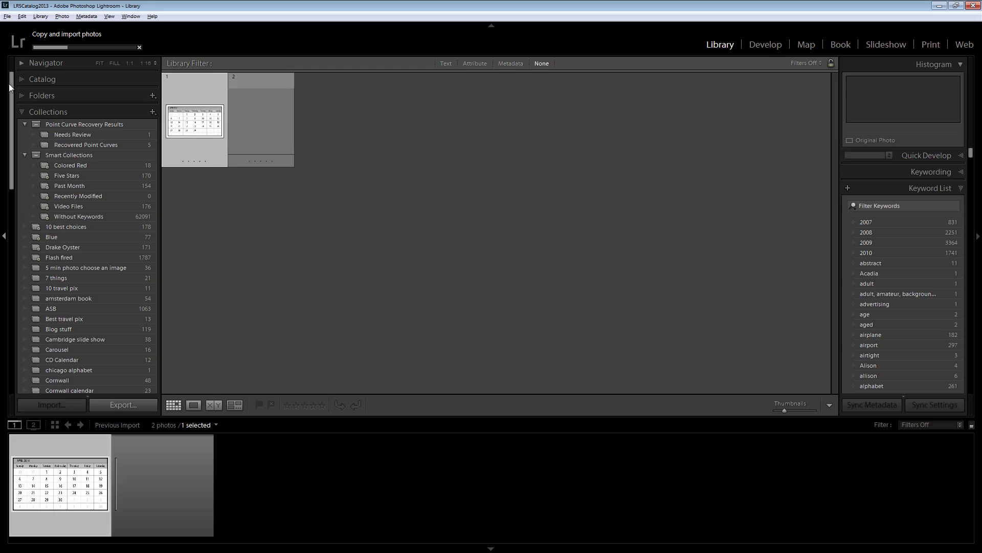
Add all the imported calendar images to the existing collection of calendar photos and open that collection
{"action": "left_click", "coordinate": [20, 94]}
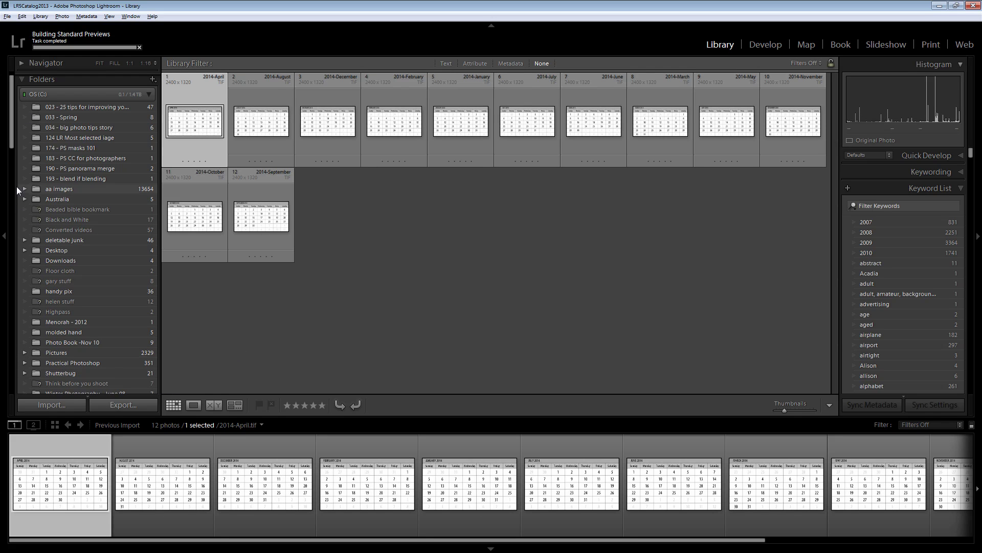
{"action": "left_click_drag", "start_coordinate": [11, 144], "coordinate": [13, 187]}
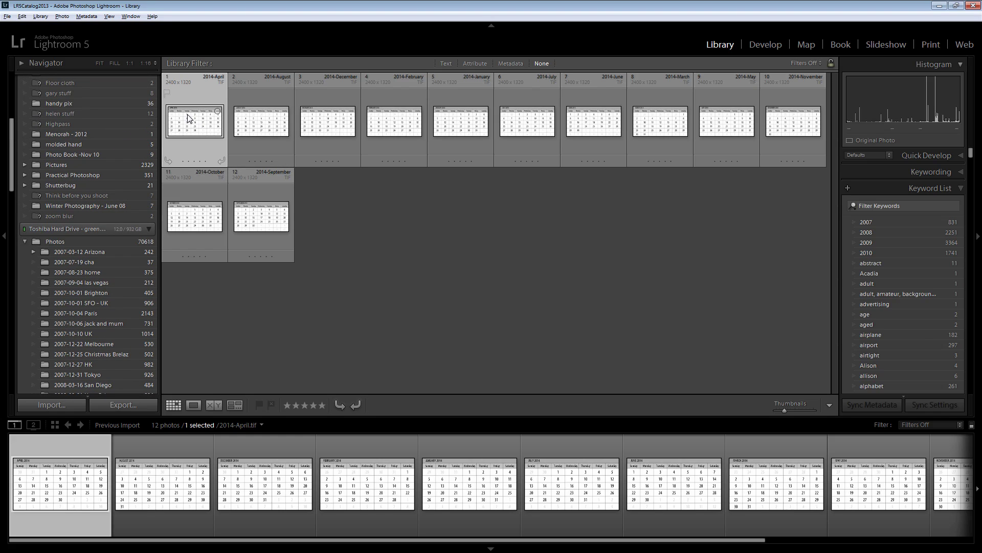
{"action": "key", "text": "ctrl+a"}
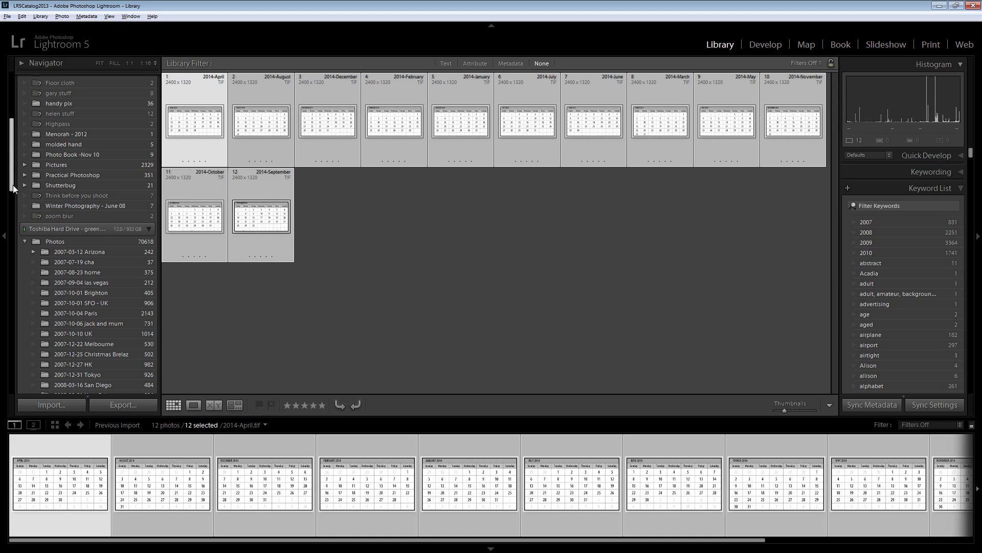
{"action": "left_click_drag", "start_coordinate": [12, 181], "coordinate": [12, 360]}
{"action": "left_click", "coordinate": [21, 366]}
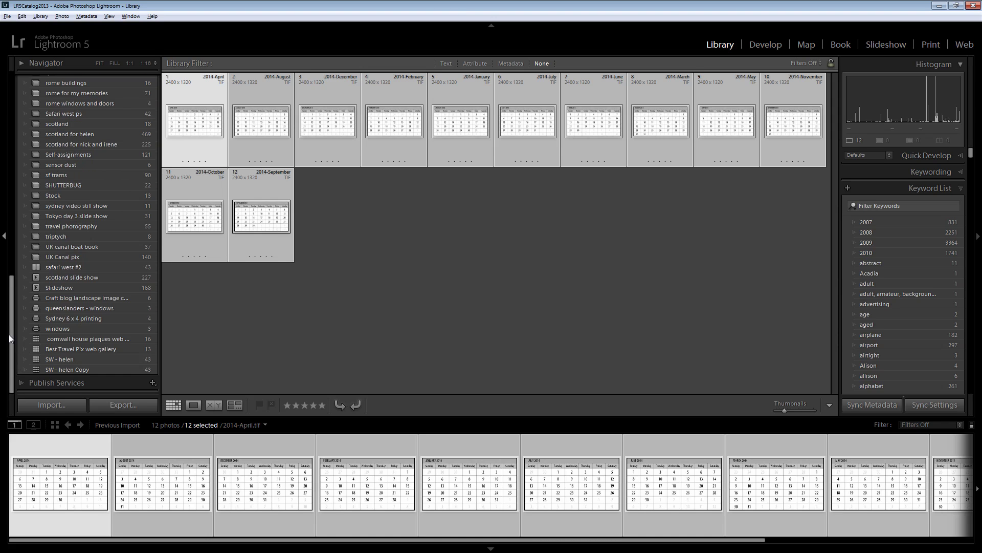
{"action": "left_click_drag", "start_coordinate": [10, 301], "coordinate": [23, 186]}
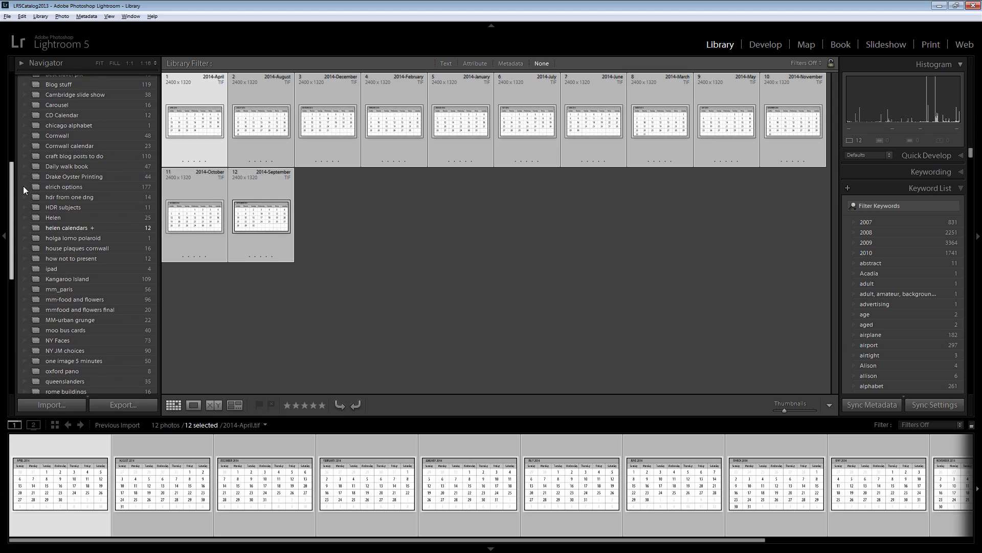
{"action": "left_click_drag", "start_coordinate": [206, 224], "coordinate": [131, 229]}
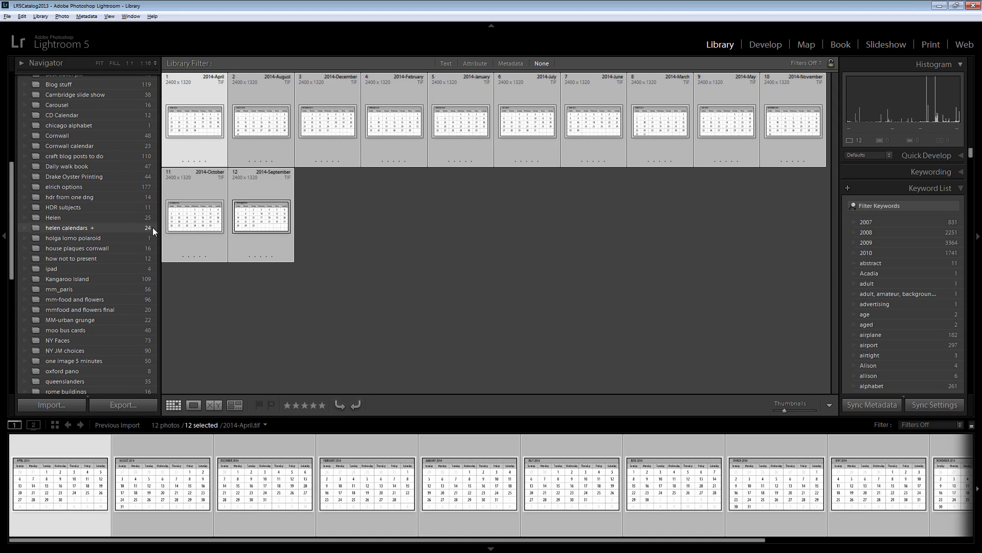
{"action": "left_click", "coordinate": [121, 228]}
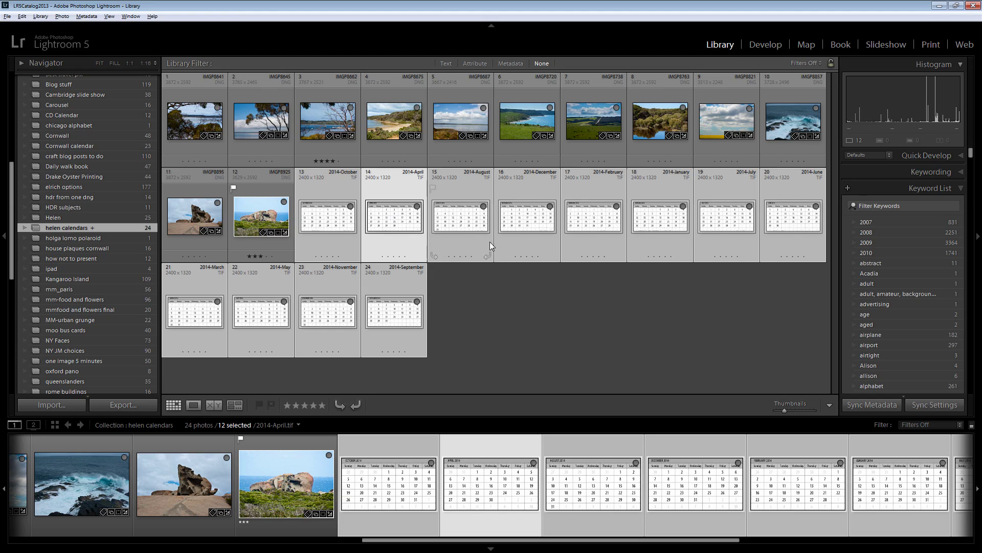
Select only the 2014-April calendar image, switch to the Print module and collapse the Lightroom Templates group
{"action": "left_click", "coordinate": [370, 241]}
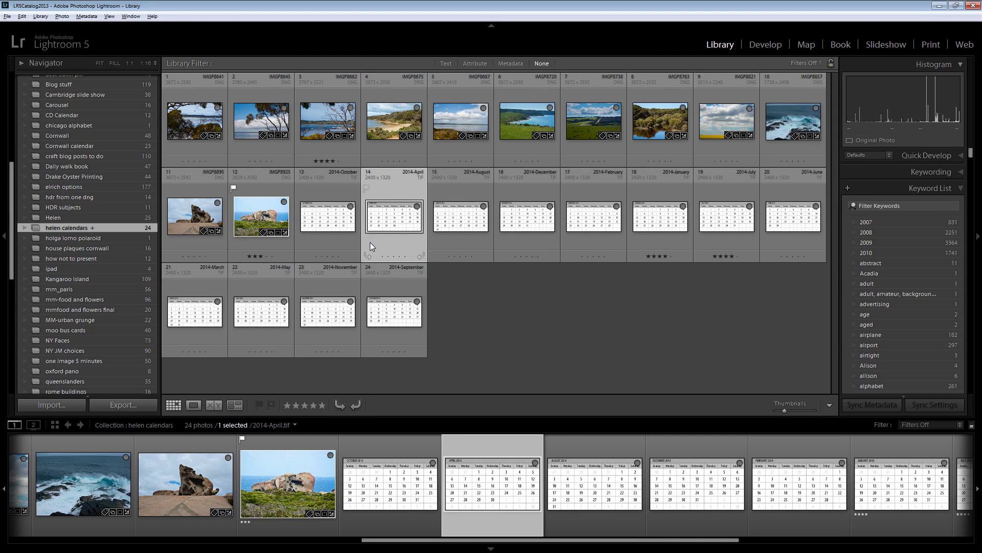
{"action": "left_click", "coordinate": [931, 44]}
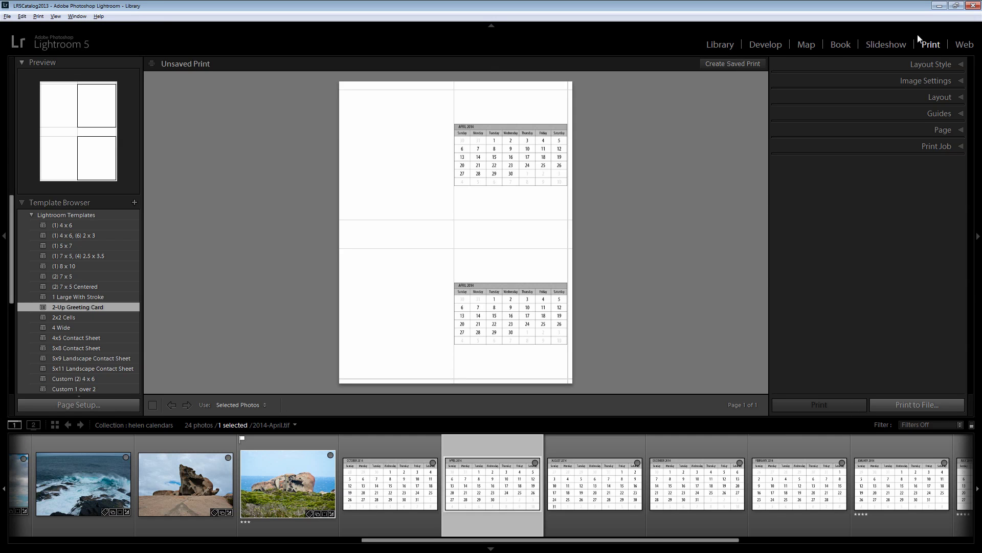
{"action": "left_click", "coordinate": [30, 214]}
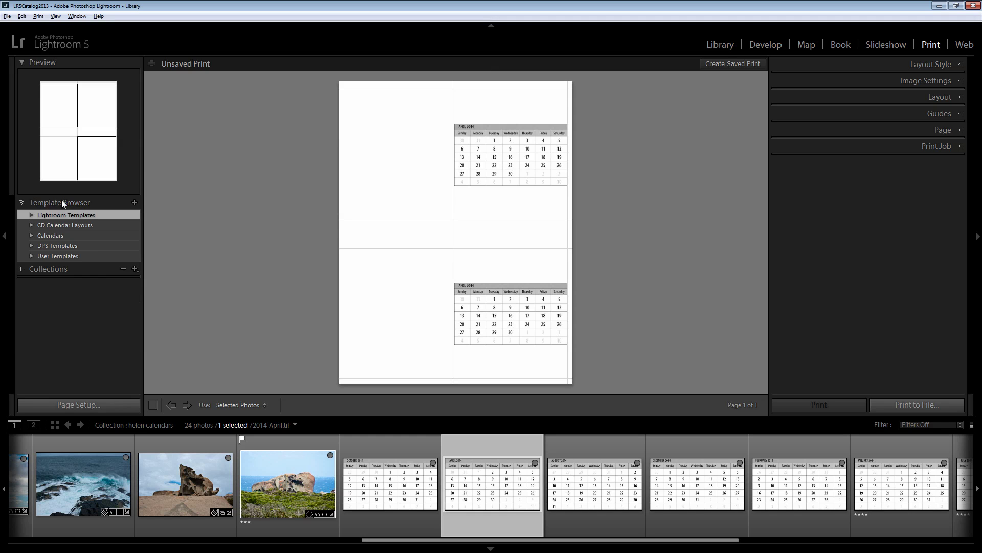
Create a new print template folder named 2014Calendar
{"action": "right_click", "coordinate": [97, 255]}
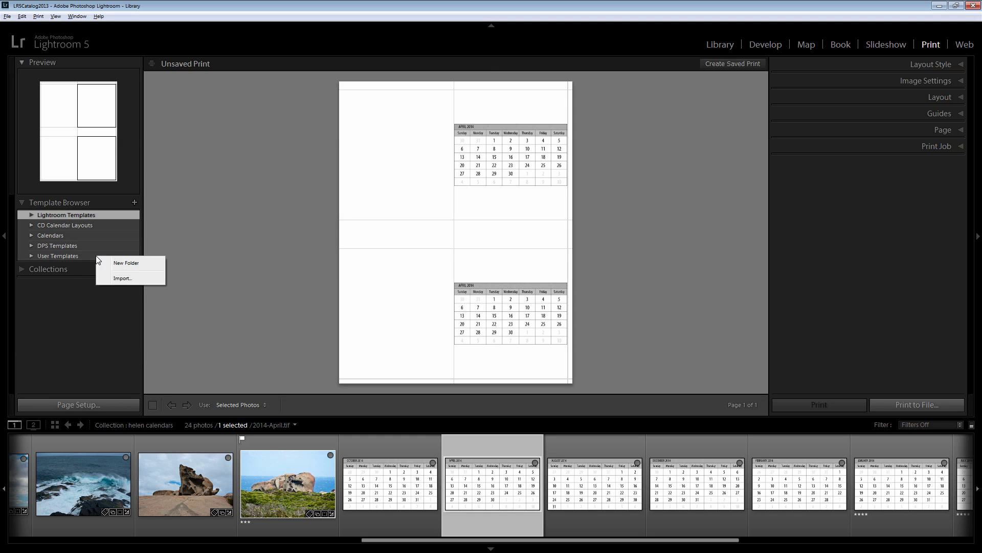
{"action": "left_click", "coordinate": [121, 264]}
{"action": "type", "text": "2014"}
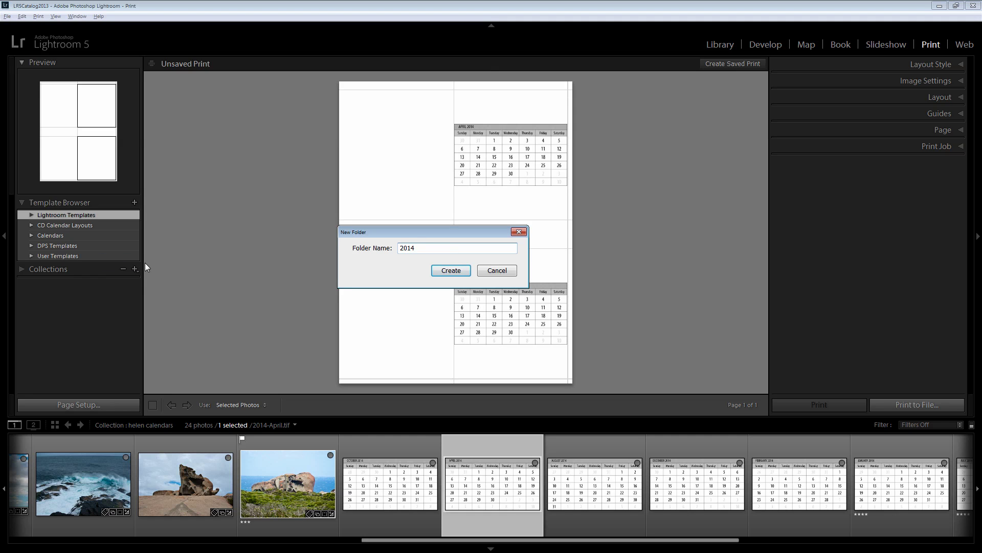
{"action": "type", "text": "Calendar"}
{"action": "left_click", "coordinate": [447, 271]}
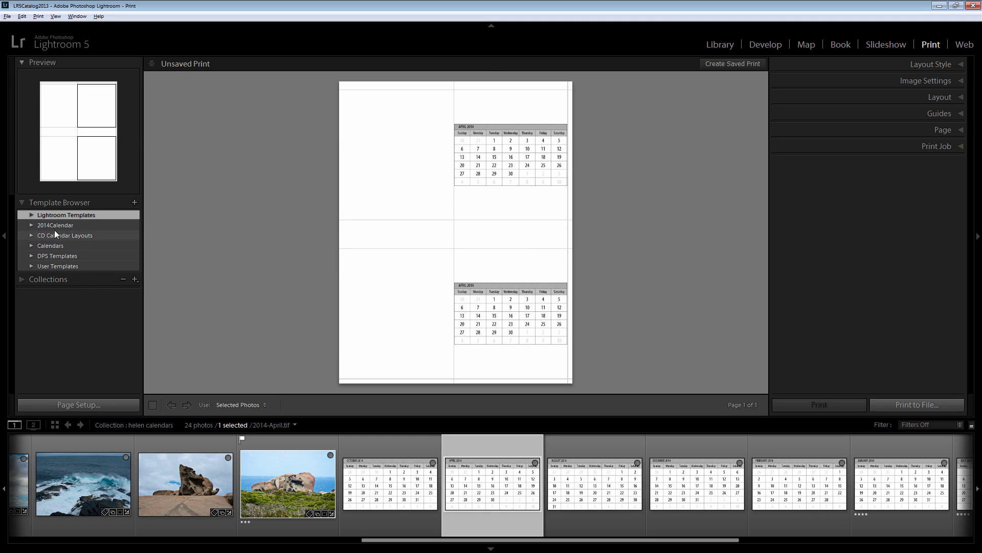
Import the 2014Portrait_letter_calendar.lrtemplate print template from the 2014_LR_Calendar_templates folder into the 2014Calendar template folder
{"action": "right_click", "coordinate": [87, 225]}
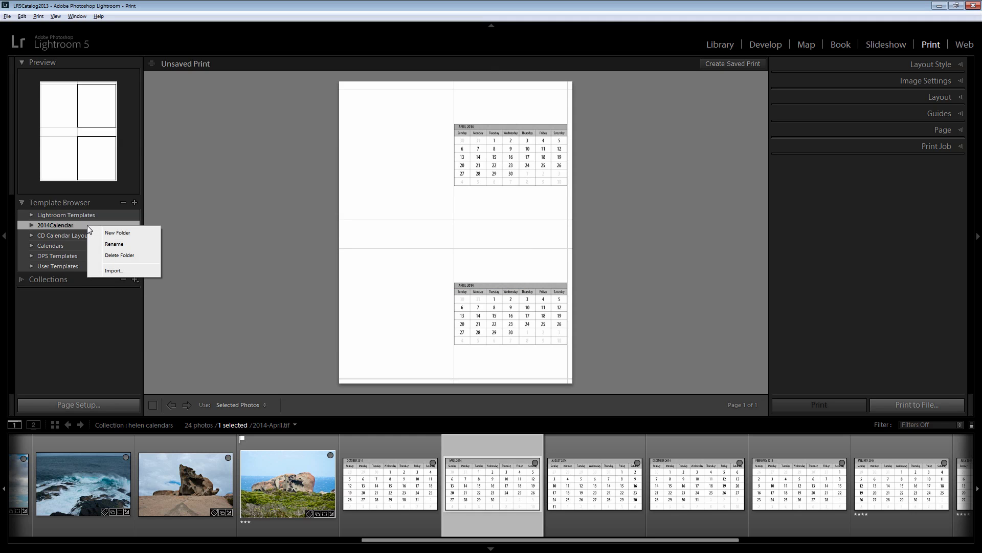
{"action": "left_click", "coordinate": [113, 271]}
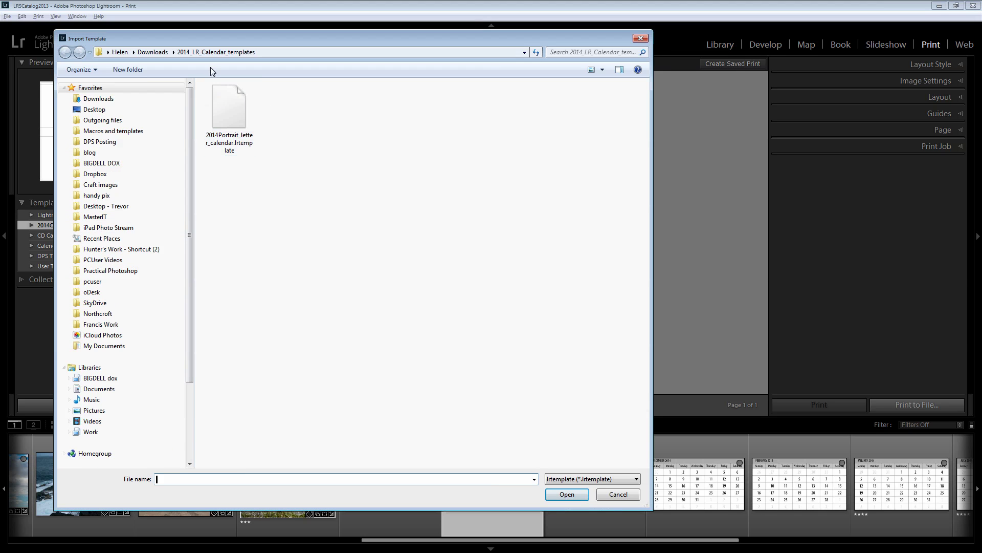
{"action": "left_click", "coordinate": [223, 108]}
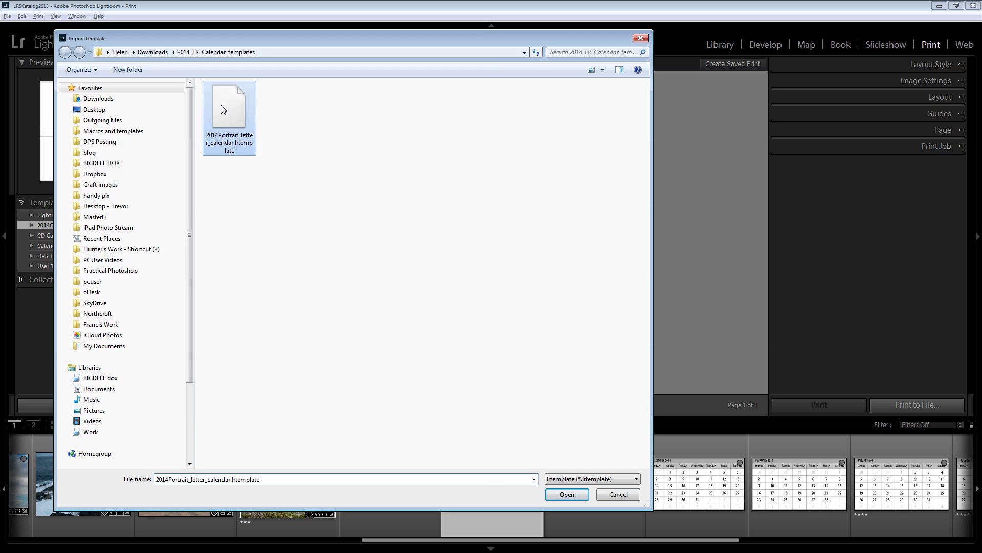
{"action": "left_click", "coordinate": [564, 493]}
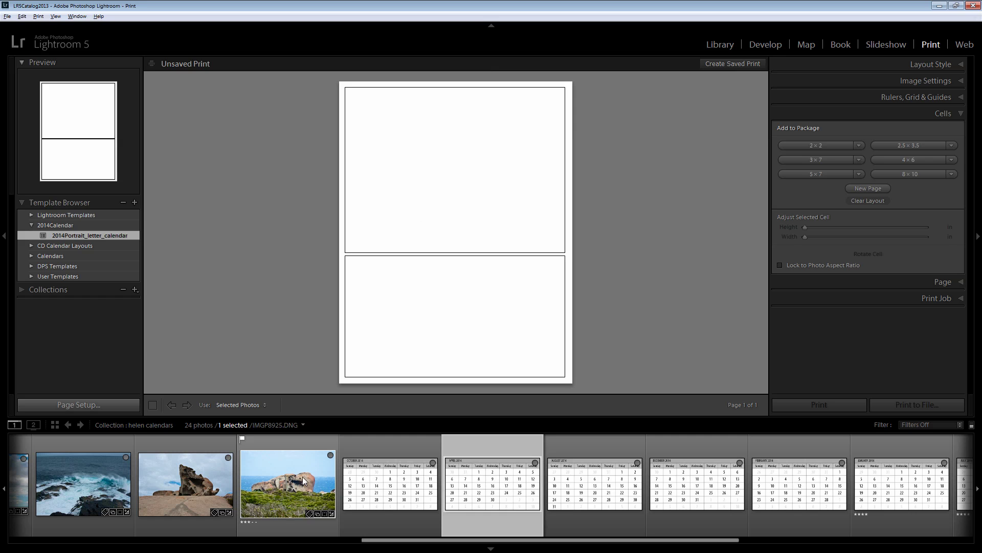
Place the three-star photo of rocks above green shrubs in the page's upper cell and the 2014-January calendar image in the lower cell
{"action": "left_click", "coordinate": [271, 475]}
{"action": "left_click_drag", "start_coordinate": [271, 474], "coordinate": [417, 177]}
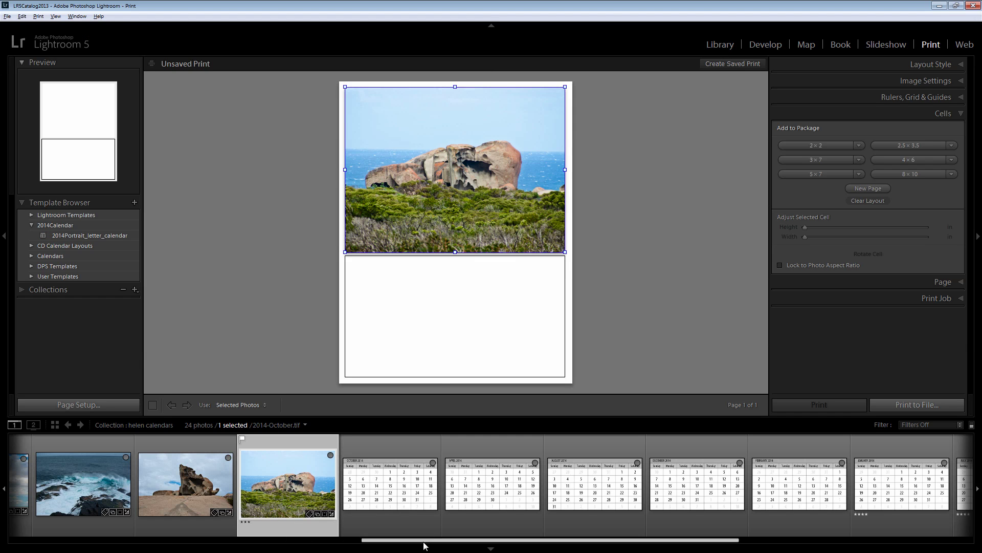
{"action": "left_click_drag", "start_coordinate": [423, 540], "coordinate": [553, 550]}
{"action": "left_click_drag", "start_coordinate": [568, 481], "coordinate": [467, 296]}
{"action": "left_click", "coordinate": [570, 347]}
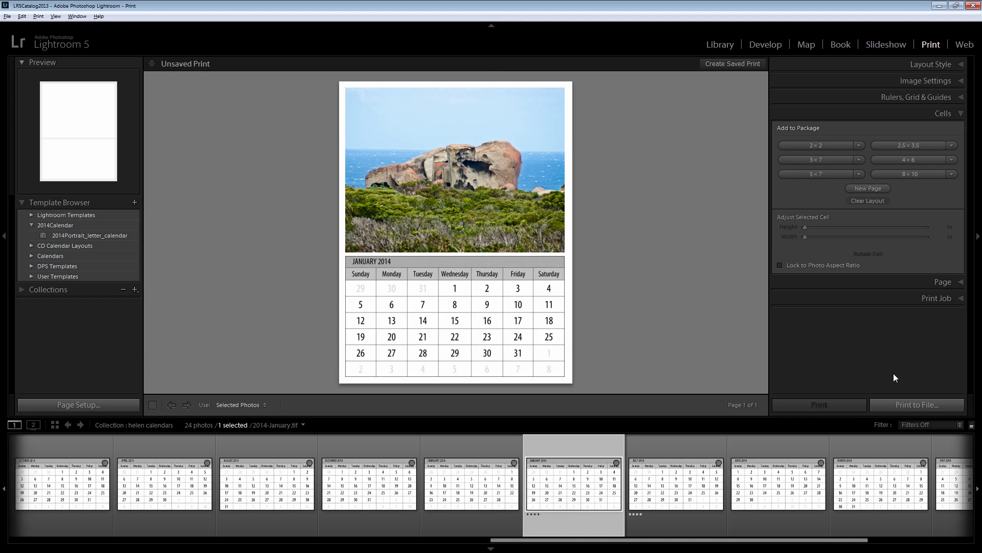
Print the January calendar page to a JPG file named january2014 in the Documents library
{"action": "left_click", "coordinate": [909, 404]}
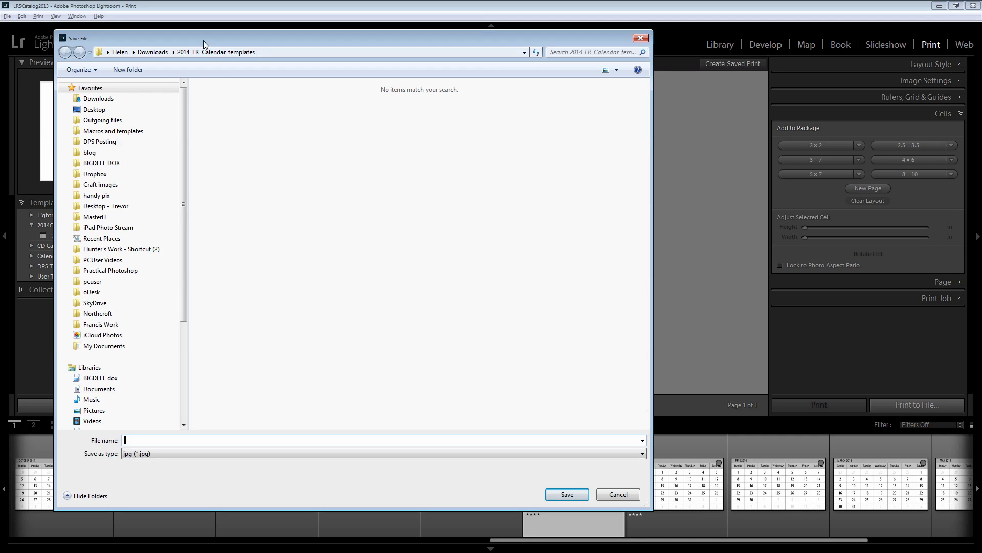
{"action": "left_click", "coordinate": [97, 389]}
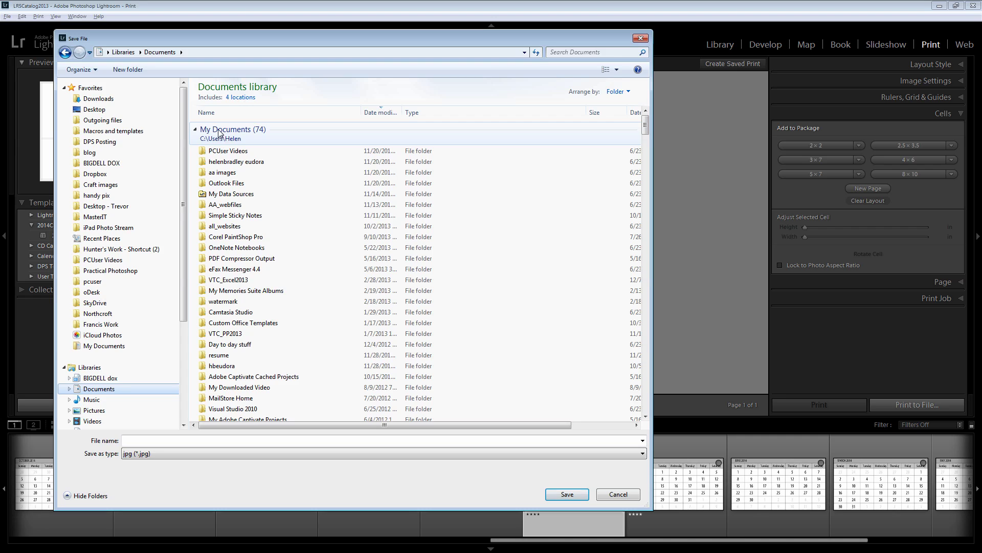
{"action": "left_click", "coordinate": [220, 150]}
{"action": "left_click", "coordinate": [184, 440]}
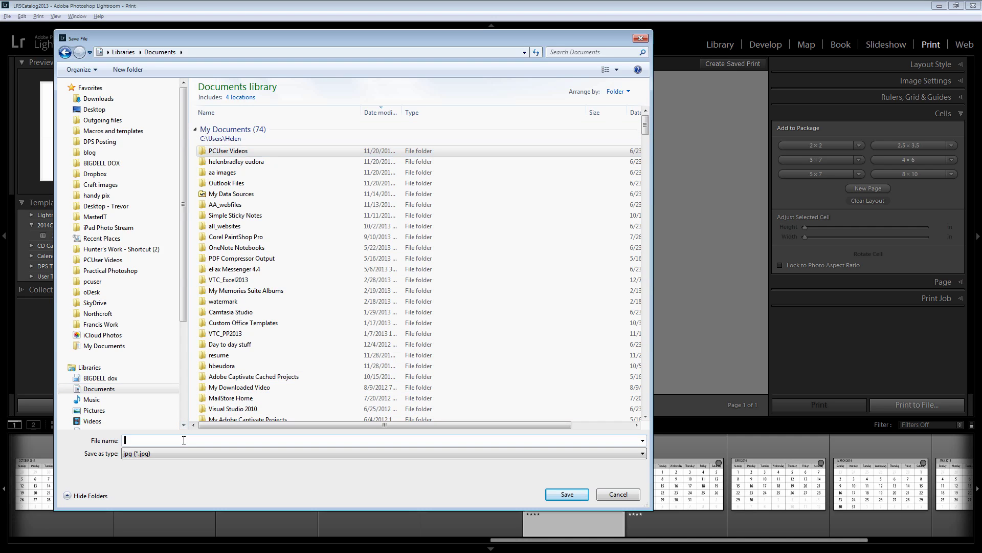
{"action": "type", "text": "ja"}
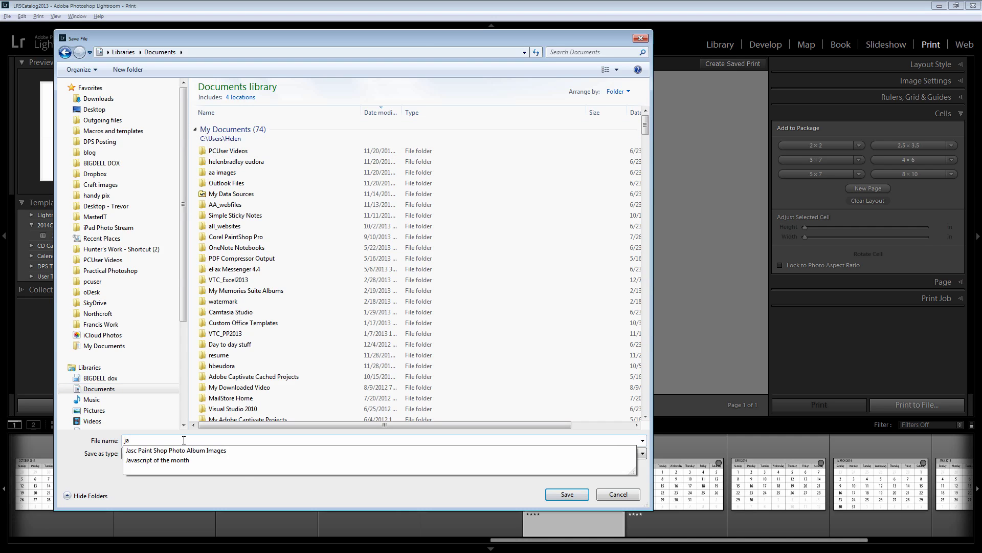
{"action": "type", "text": "nuary2014"}
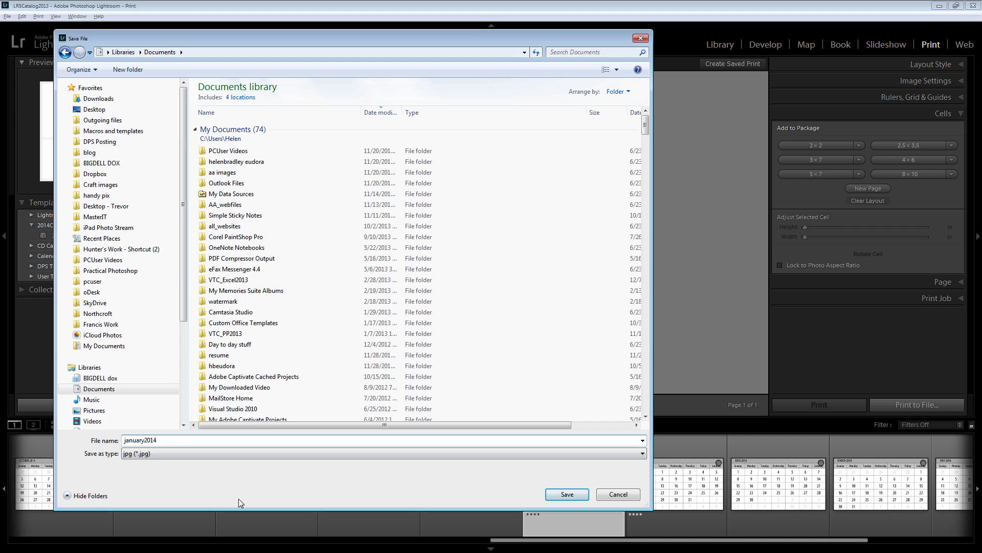
{"action": "left_click", "coordinate": [560, 496]}
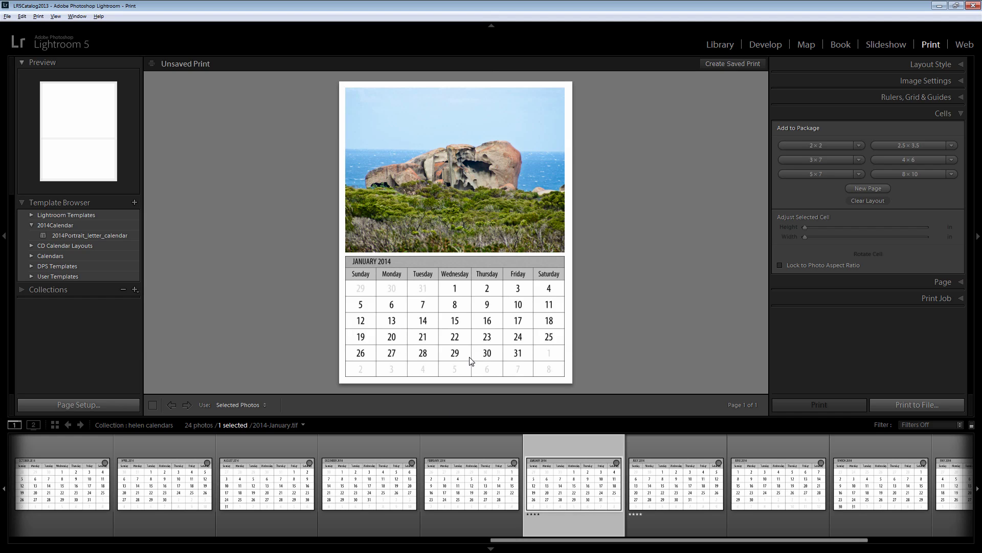
Replace the lower cell's calendar with 2014-February and the upper cell's photo with the tall rock formation under a cloudy sky
{"action": "left_click_drag", "start_coordinate": [463, 487], "coordinate": [436, 294]}
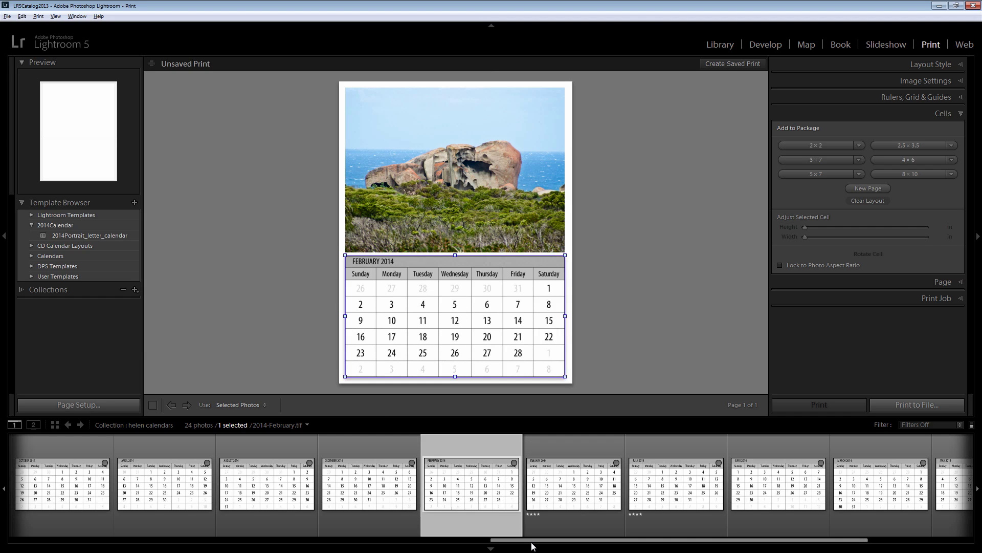
{"action": "left_click_drag", "start_coordinate": [525, 542], "coordinate": [340, 542]}
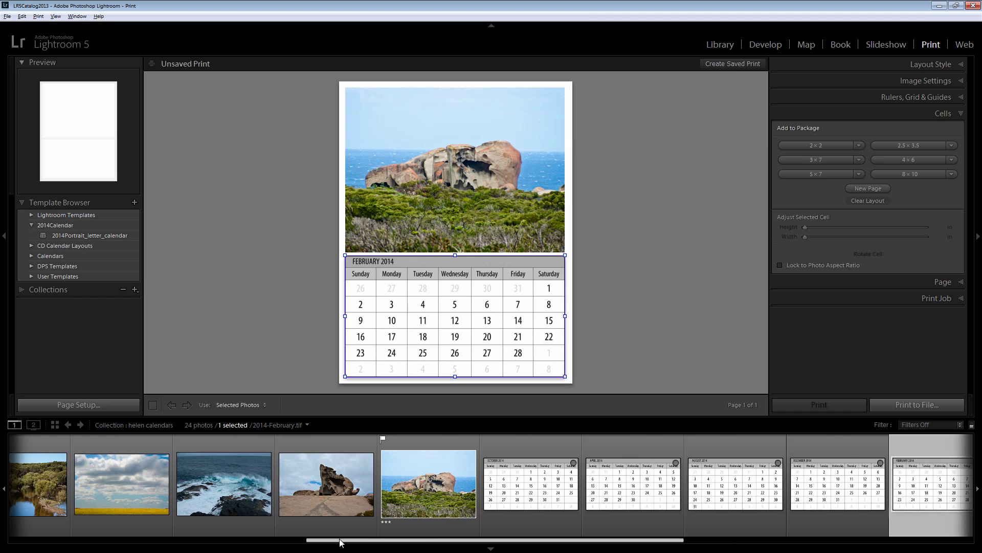
{"action": "left_click_drag", "start_coordinate": [332, 496], "coordinate": [443, 189]}
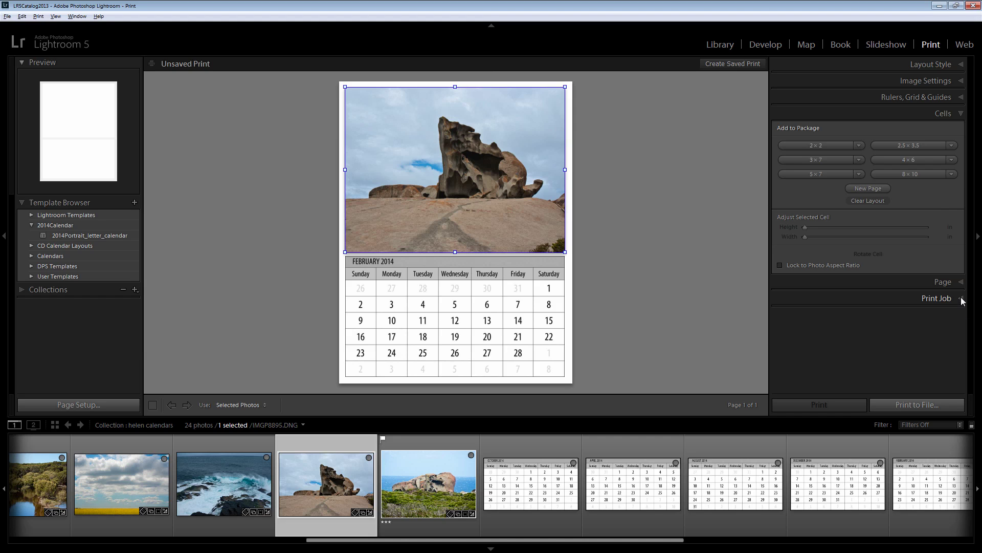
Switch the print job's output to Printer and deselect the photo cell on the February page
{"action": "left_click", "coordinate": [937, 298]}
{"action": "left_click", "coordinate": [931, 163]}
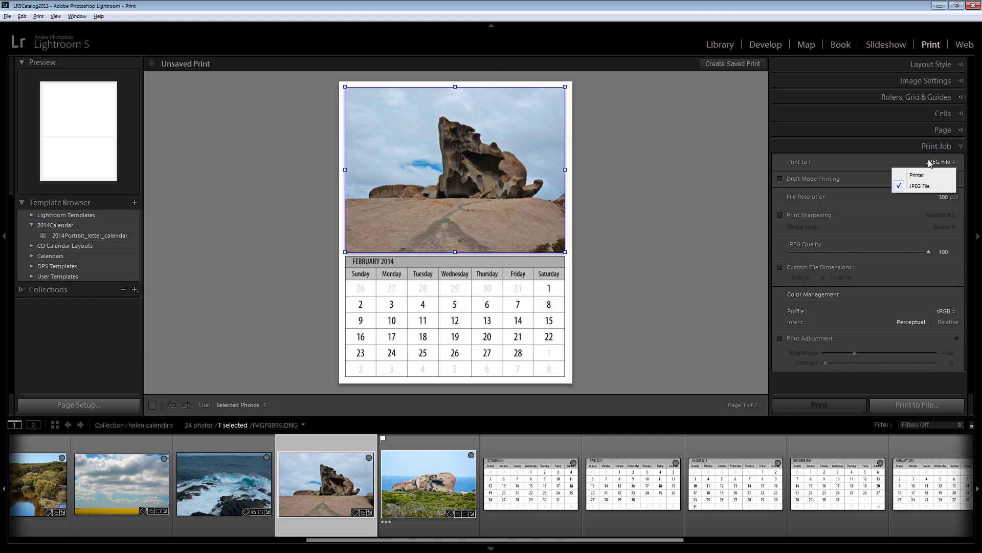
{"action": "left_click", "coordinate": [919, 176]}
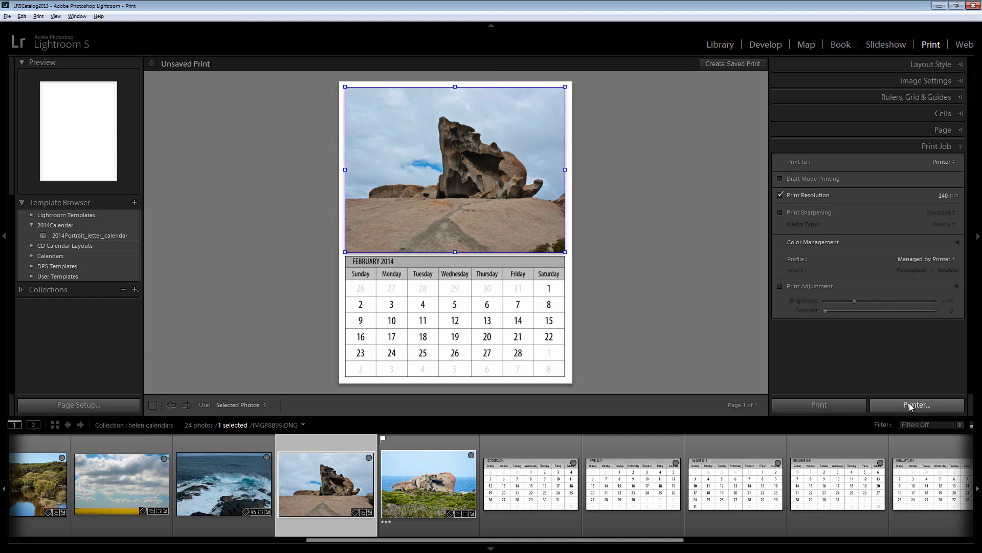
{"action": "left_click", "coordinate": [297, 349]}
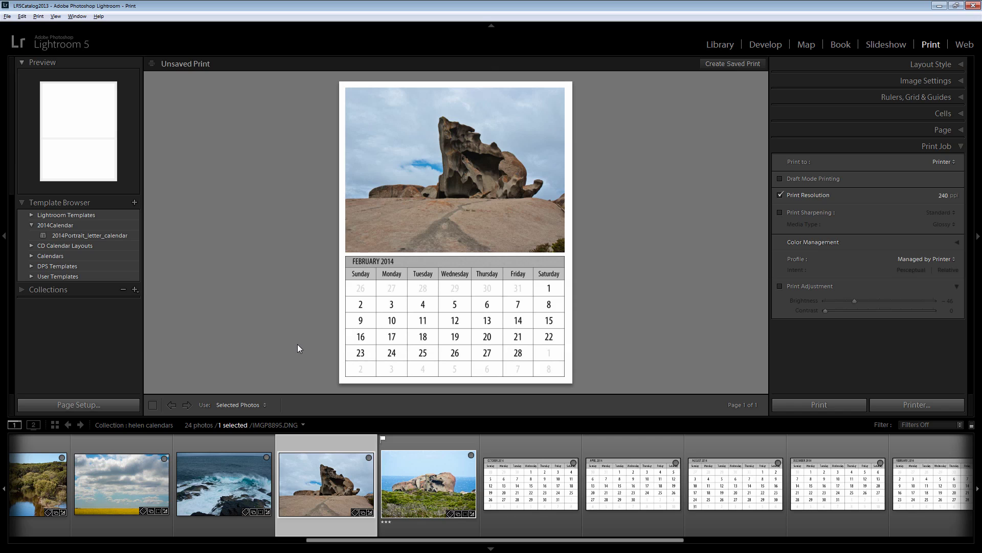